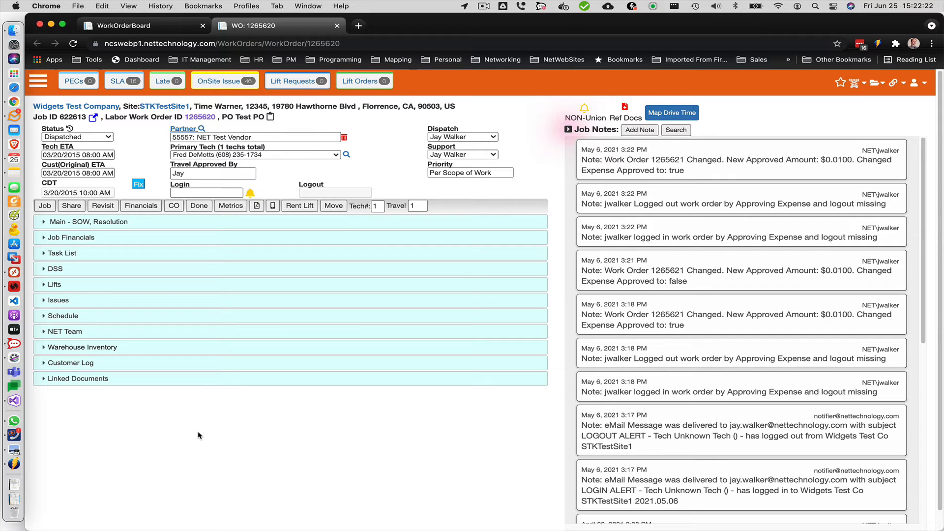
- Expand the work order's Warehouse Inventory section and keep Widgets Warehouse as the source warehouse
click(78, 348)
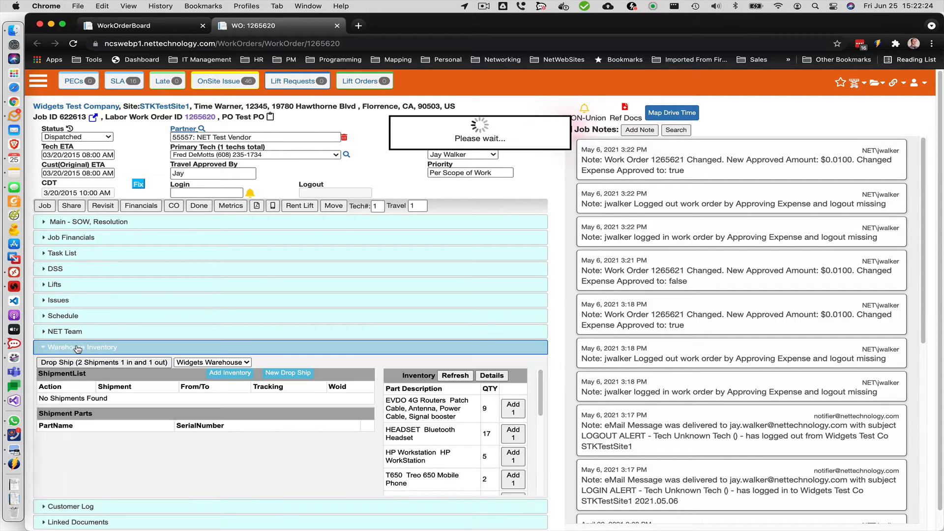
click(237, 363)
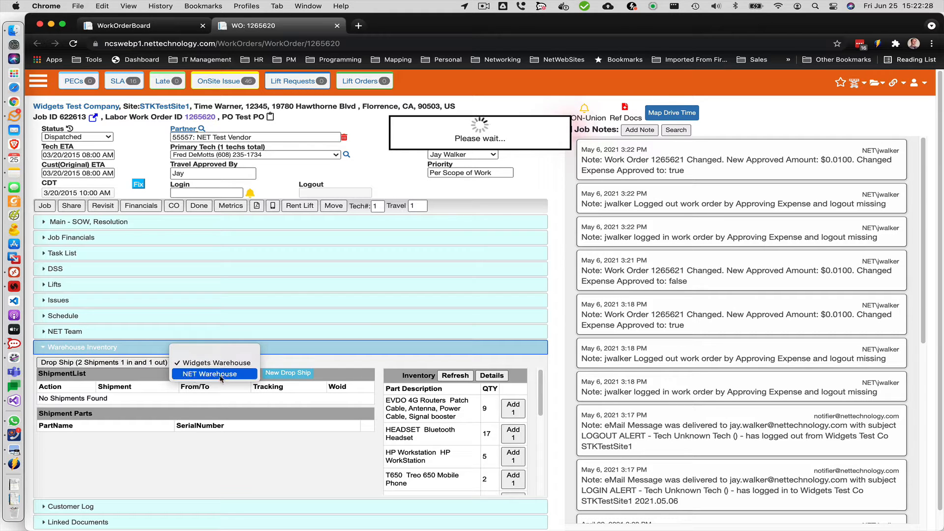
click(202, 363)
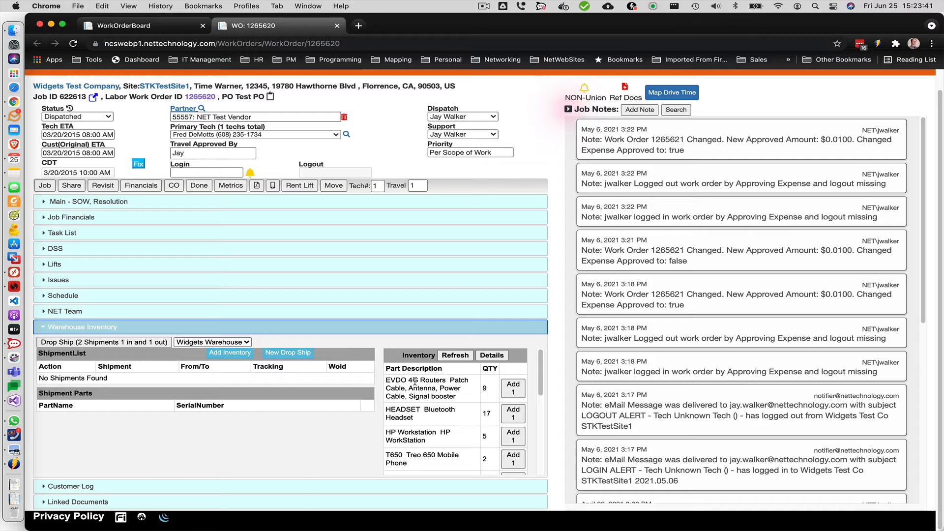
- Create a new outbound shipment by assigning one EVDO 4G Routers part from the inventory, without choosing a specific serial
click(518, 389)
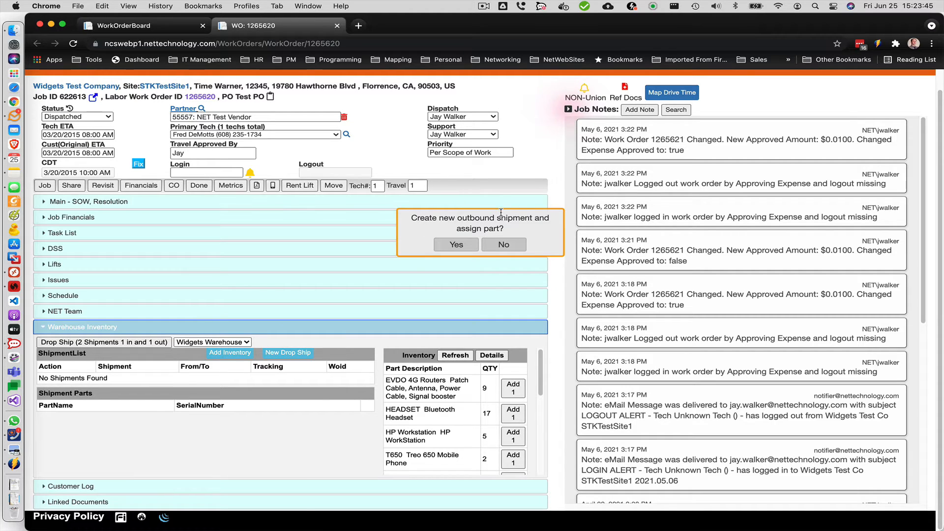
click(457, 245)
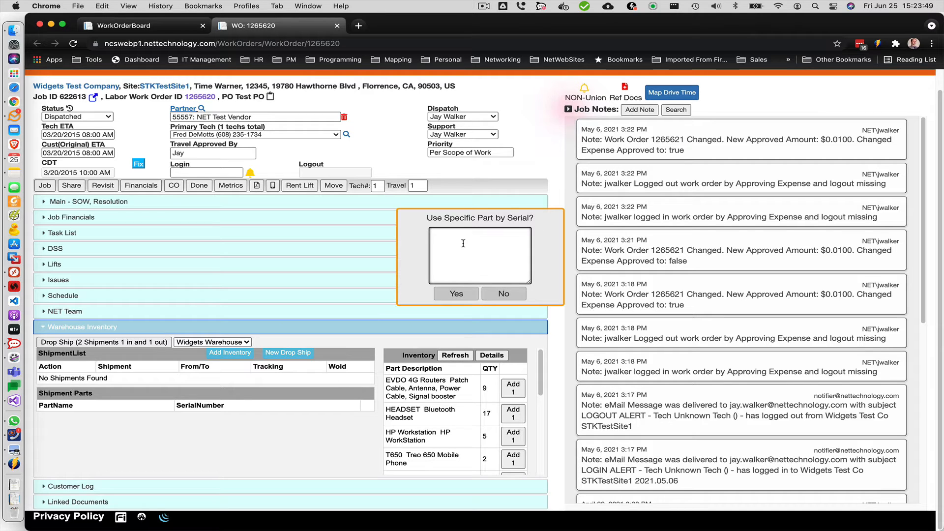
click(463, 243)
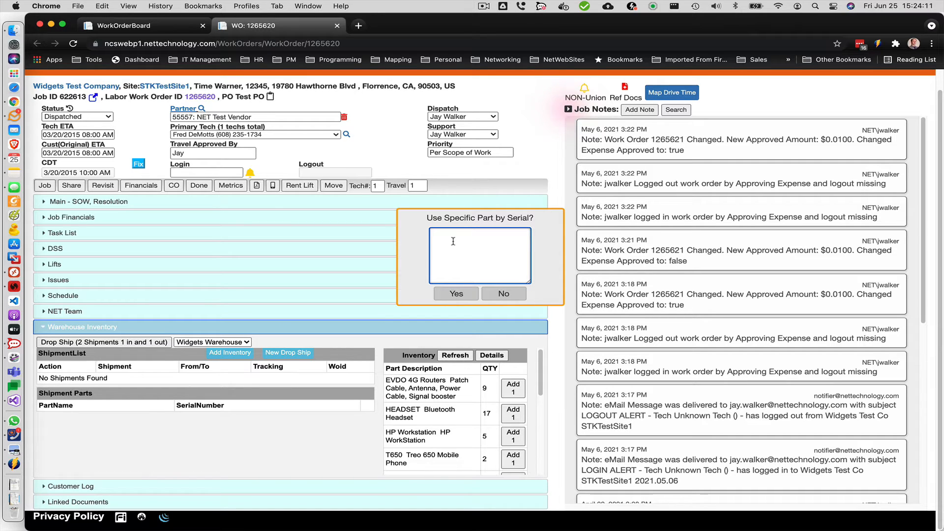
click(505, 294)
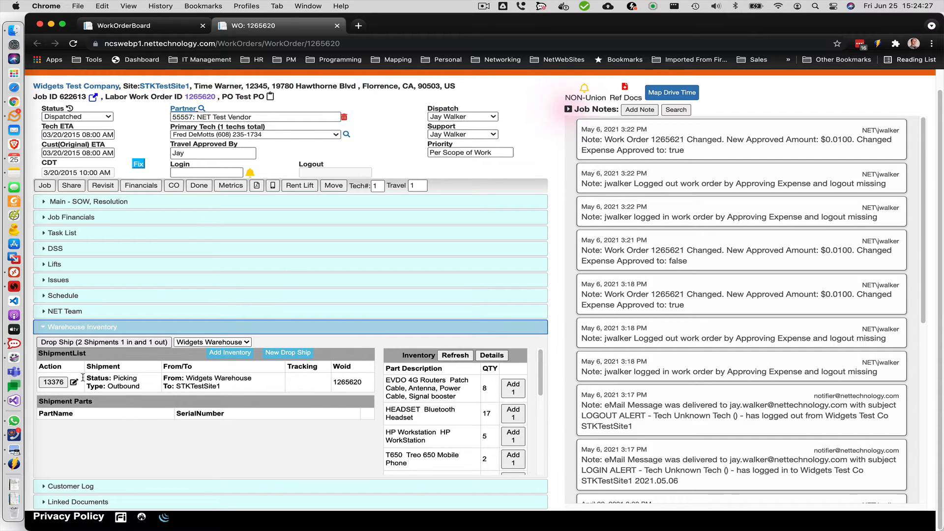
- Refresh the inventory, select the new outbound shipment and add one Bluetooth HEADSET to it without choosing a specific serial
click(48, 386)
click(449, 359)
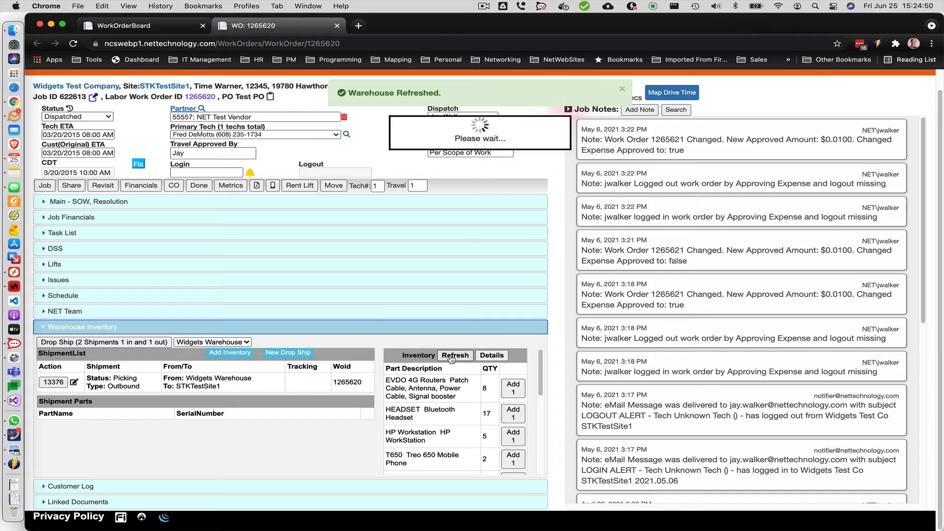
click(60, 382)
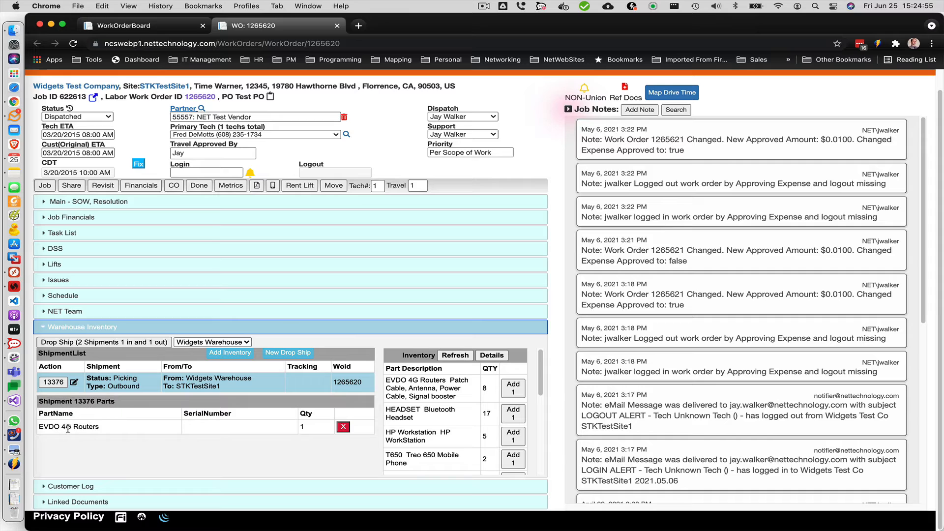
click(512, 418)
click(506, 294)
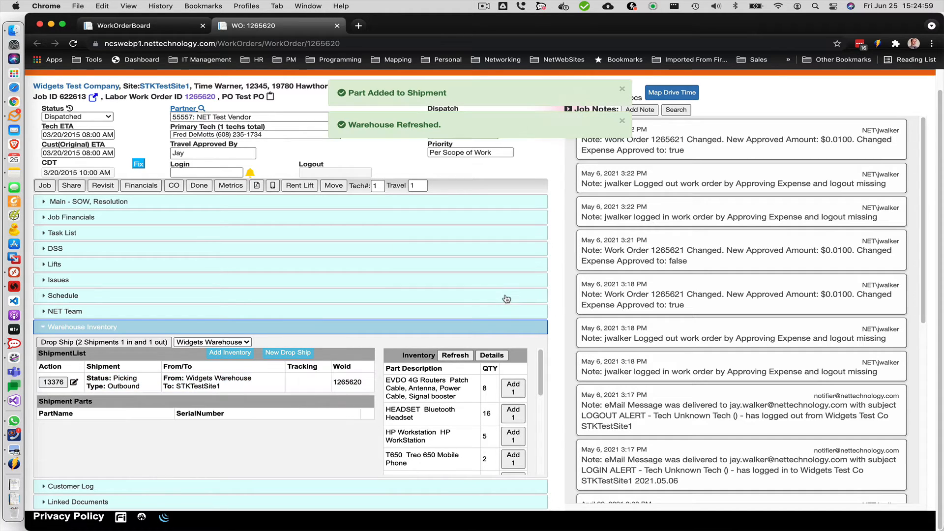
click(513, 435)
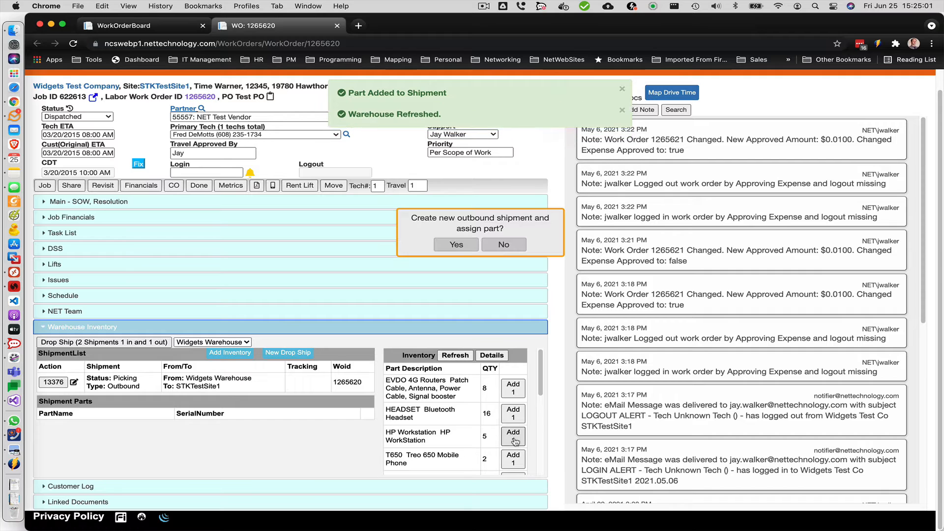
click(504, 245)
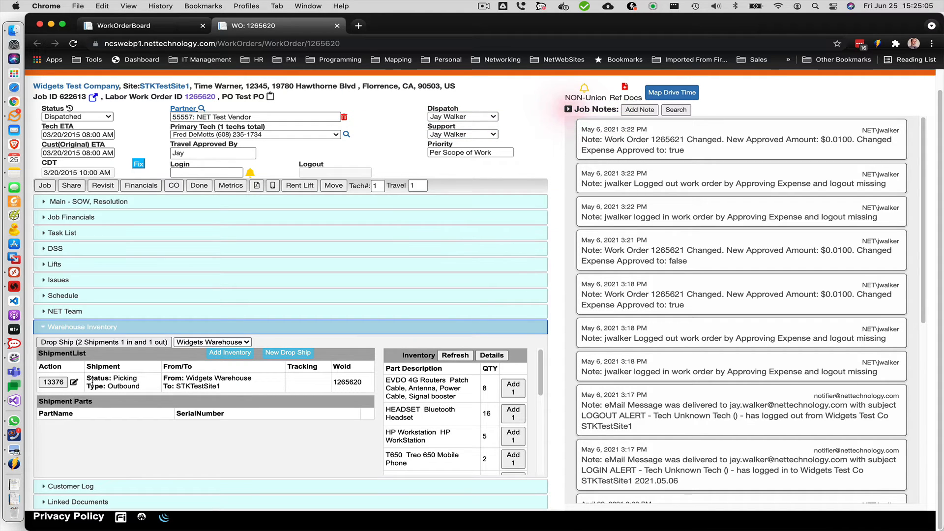
- Select the existing outbound shipment and add one T650 Treo 650 Mobile Phone without choosing a specific serial
click(52, 386)
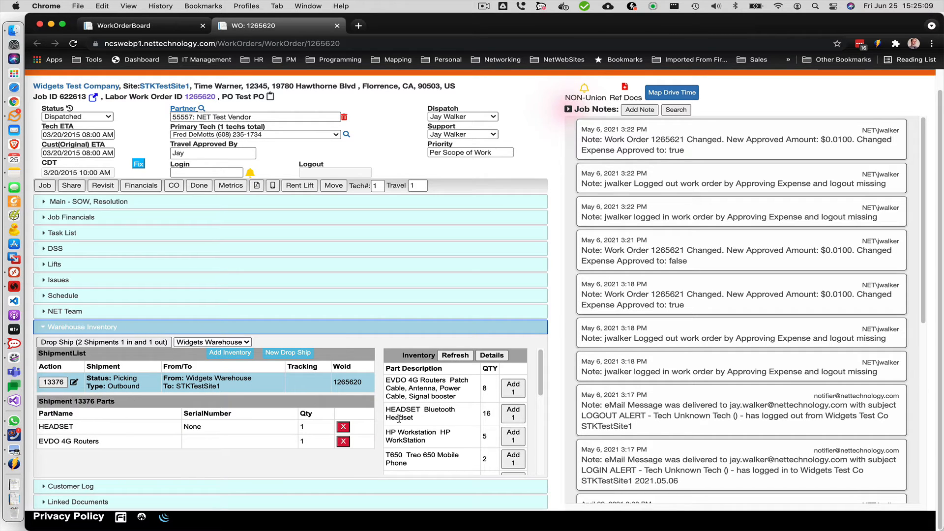
click(513, 458)
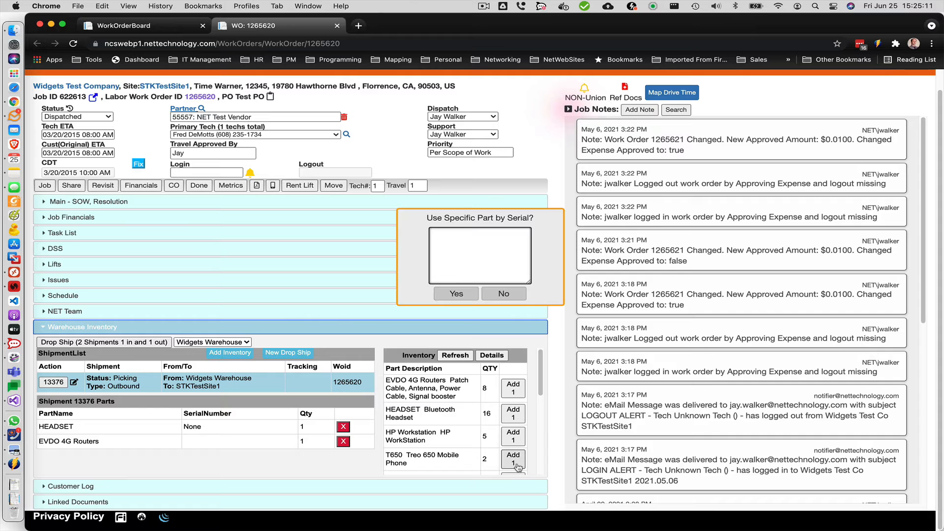
click(507, 294)
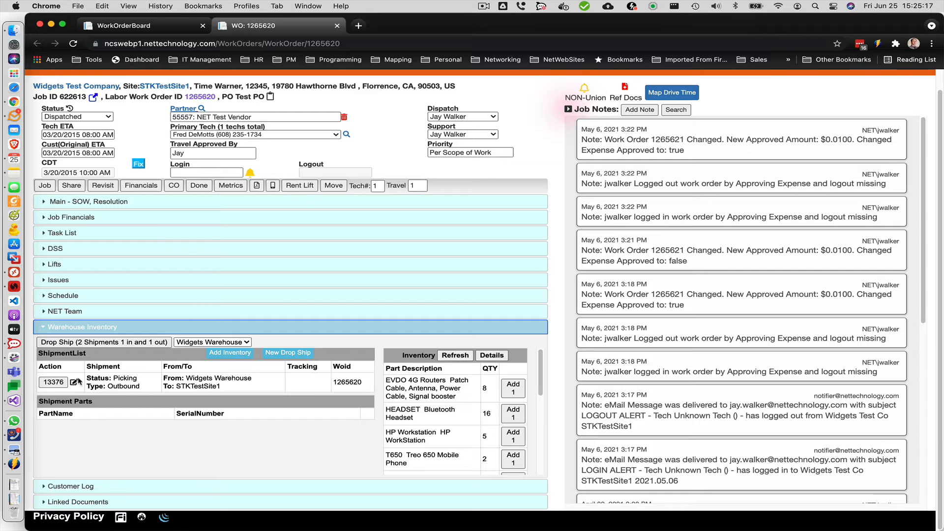
- Remove the EVDO 4G Routers part from the outbound shipment and refresh its parts list and the inventory
click(61, 385)
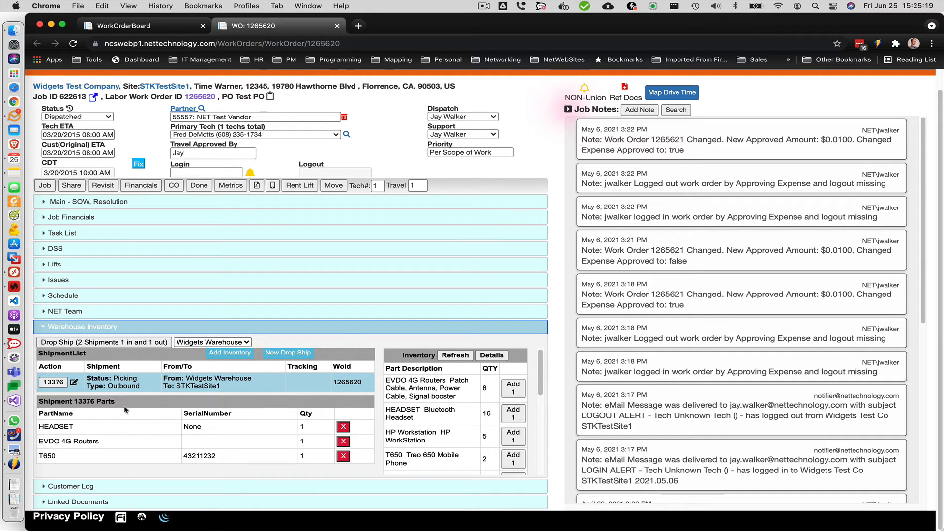
click(344, 442)
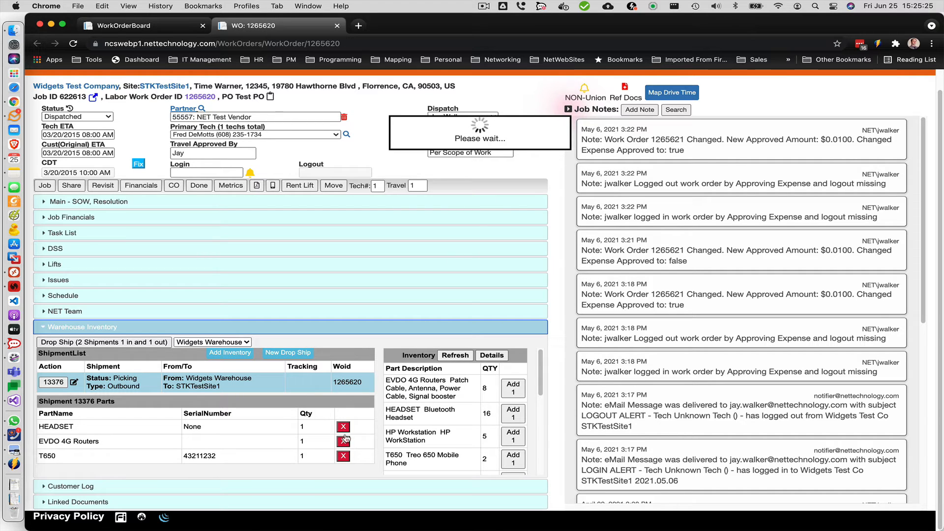
click(53, 383)
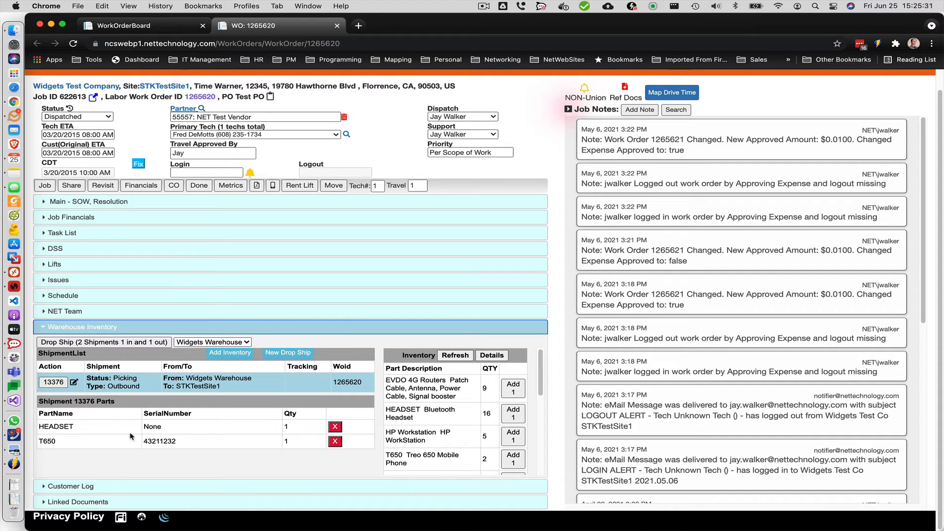
click(456, 357)
click(56, 385)
- Open the outbound shipment for editing and show its Shipment Details page
click(74, 383)
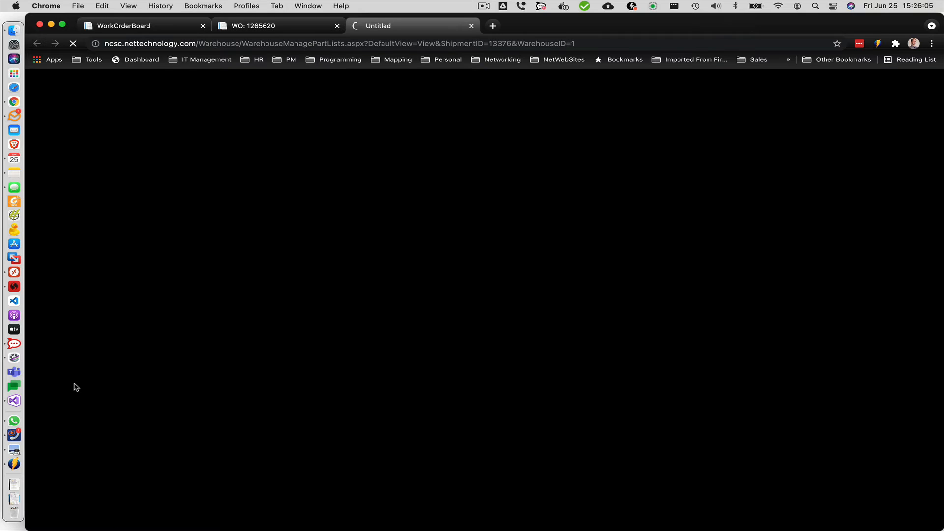
click(309, 28)
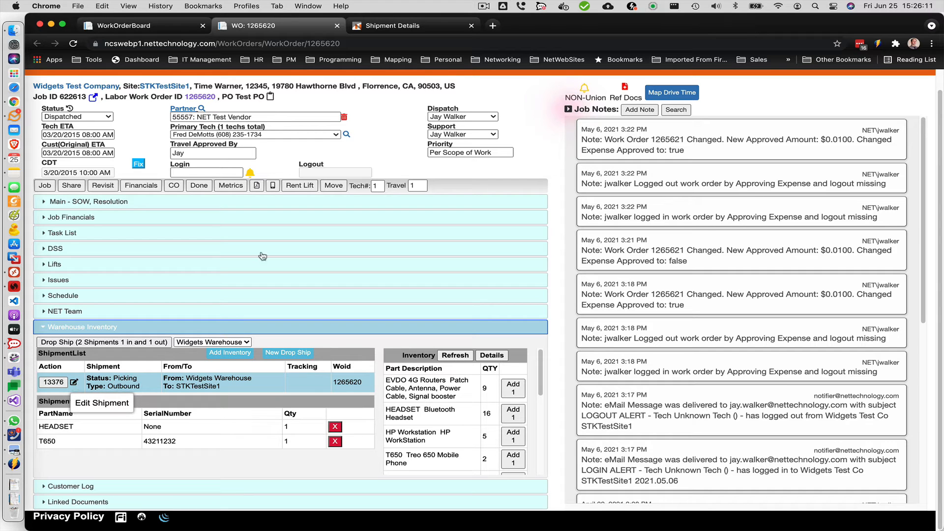
click(419, 26)
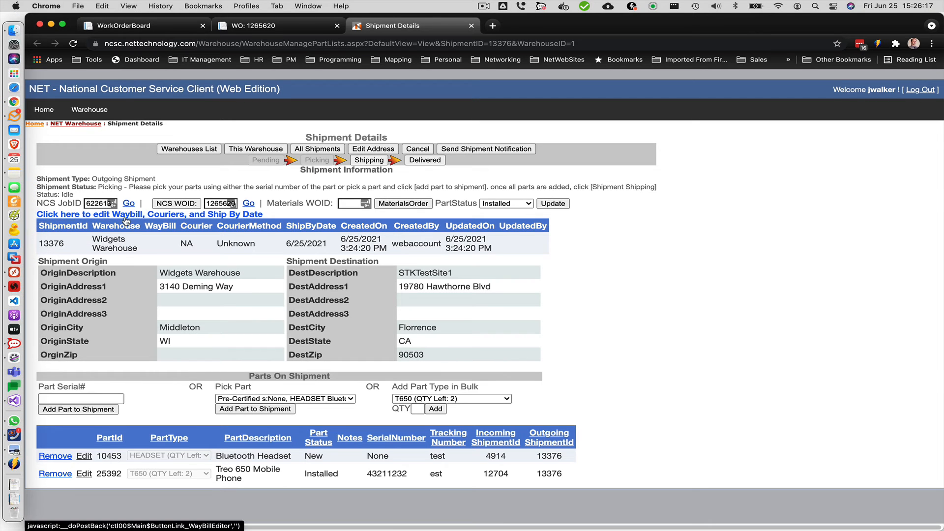
- Save the shipment's tracking number as ";lksjdf;skdjfdsa" with courier UPS and courier method 3 Day - Ground
click(182, 215)
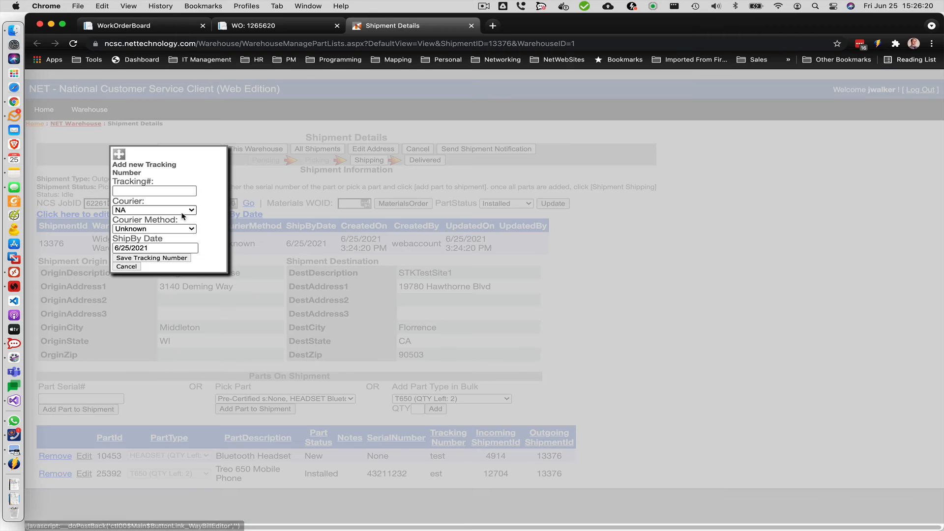
click(170, 211)
click(169, 232)
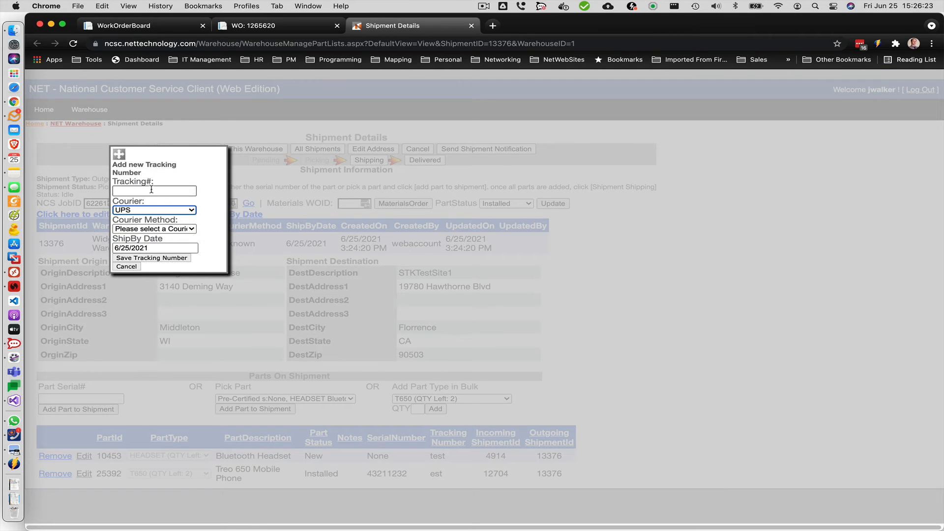
click(150, 189)
text(;lksjdf;skdjfdsa)
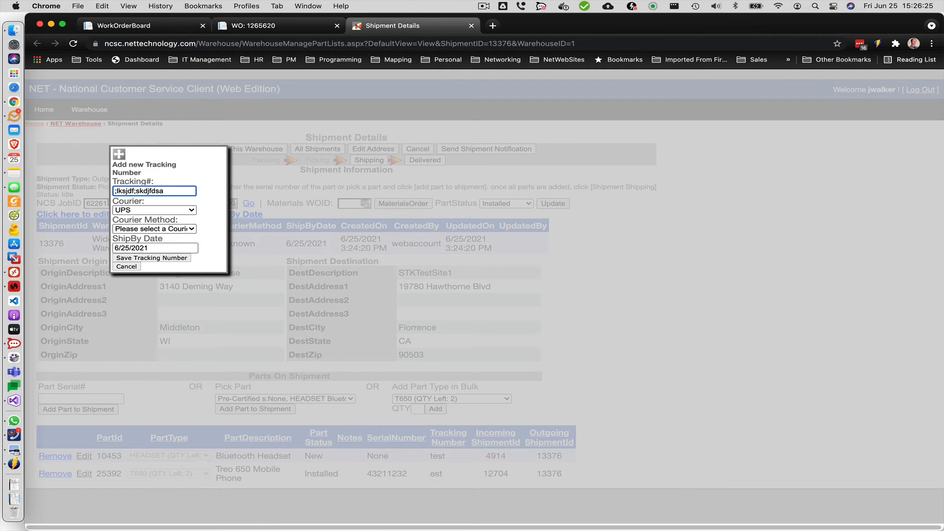
click(156, 229)
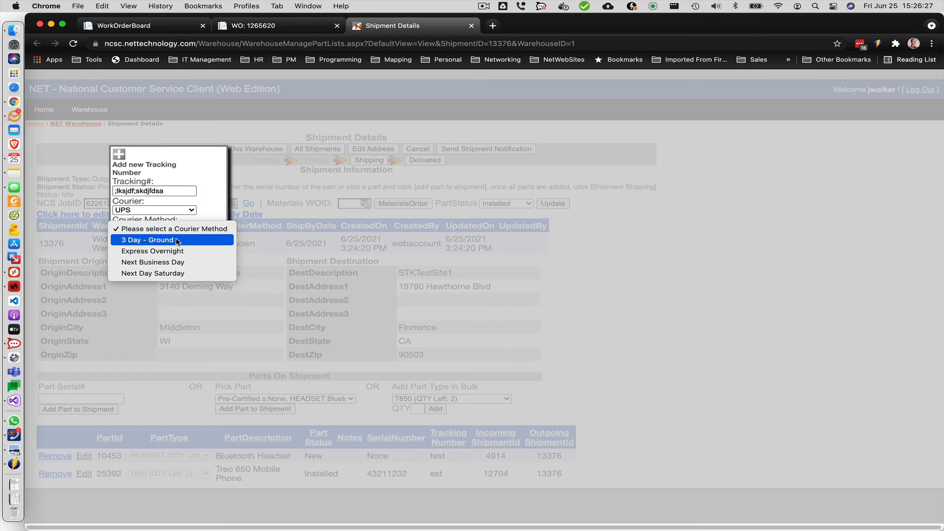
click(177, 240)
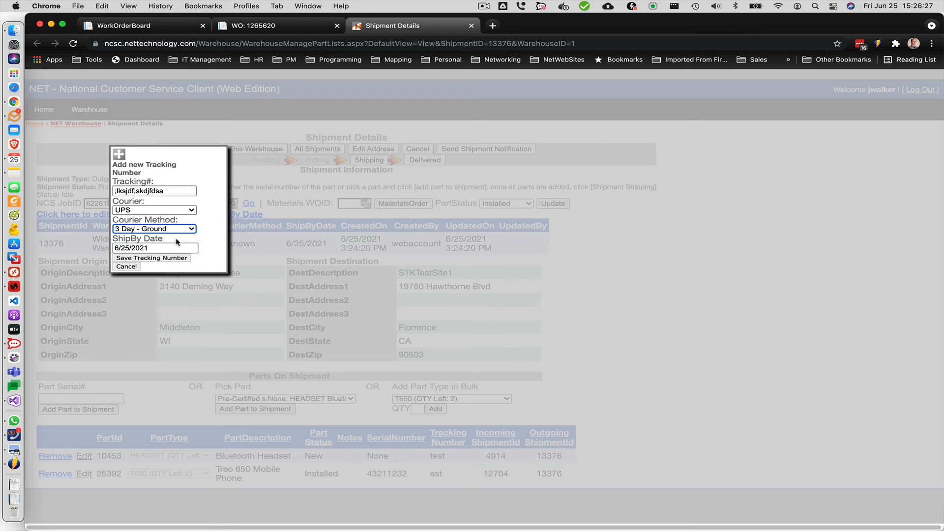
click(138, 258)
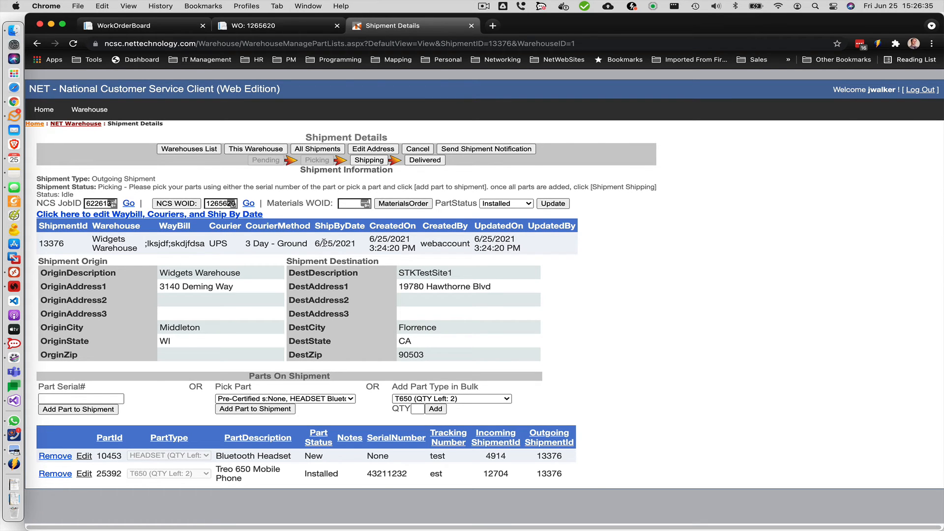
- Mark the shipment as Shipping, close its details page and refresh the work order's warehouse inventory
click(366, 162)
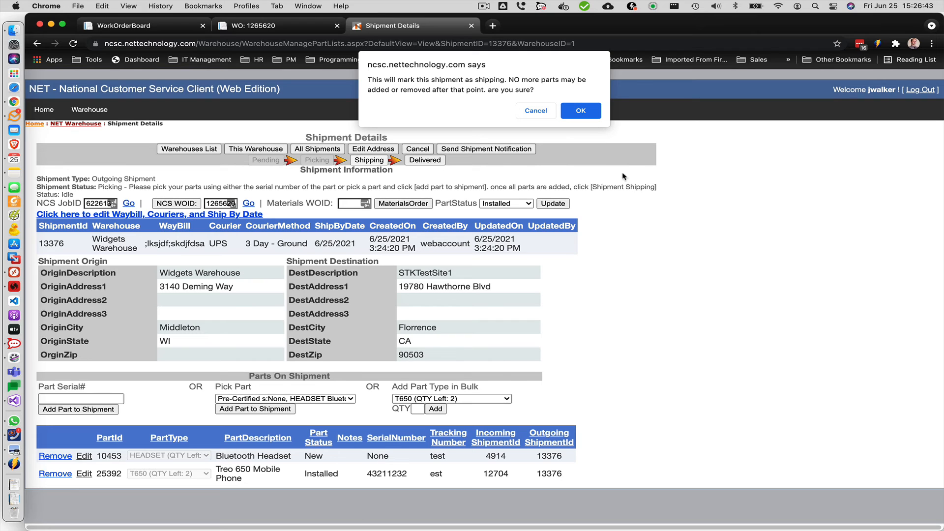
click(584, 112)
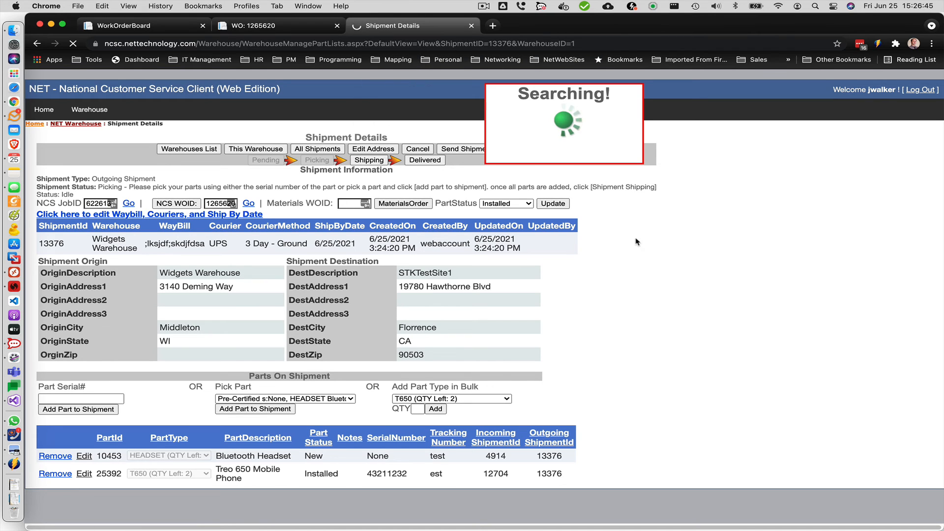
click(471, 25)
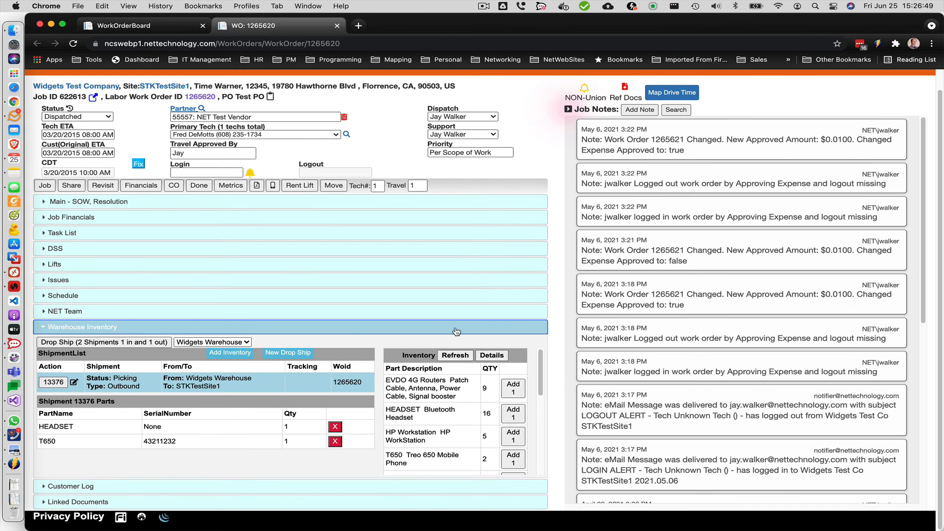
click(455, 355)
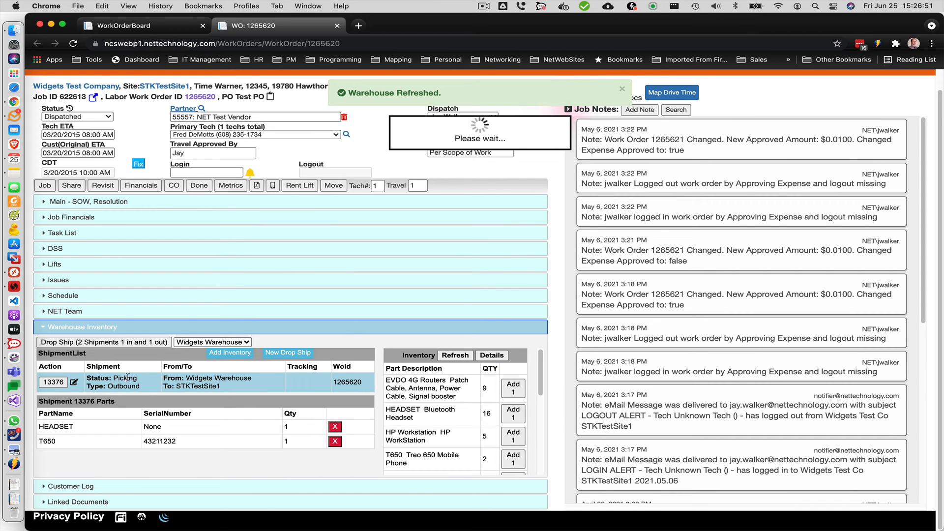